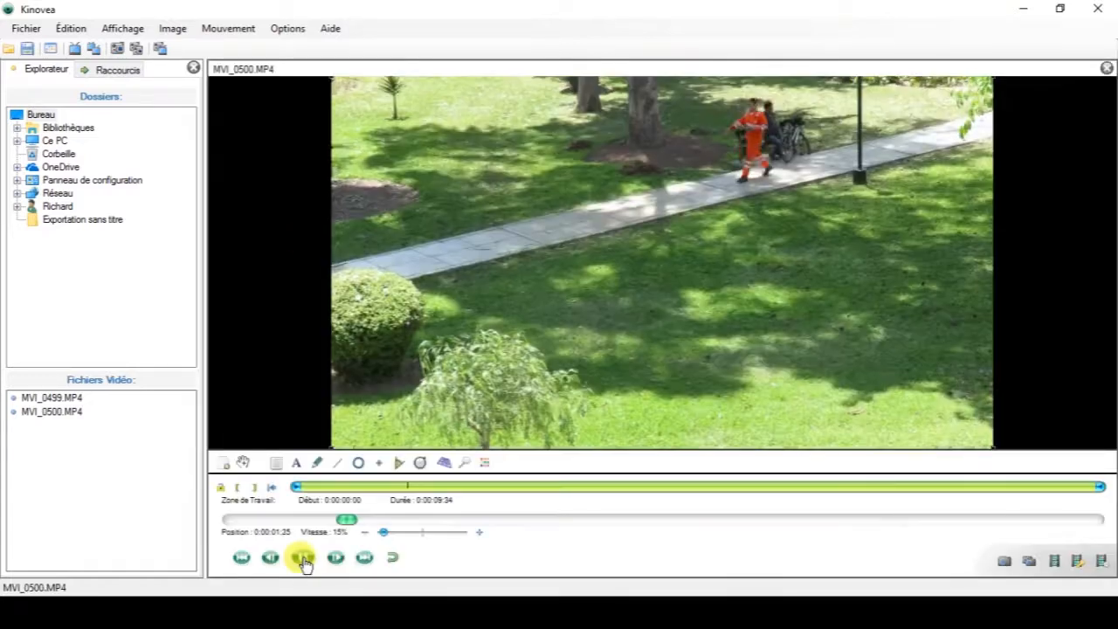
Play the MVI_0500.MP4 video to position 0:00:01:63 and set the working zone's start on that frame
click(302, 558)
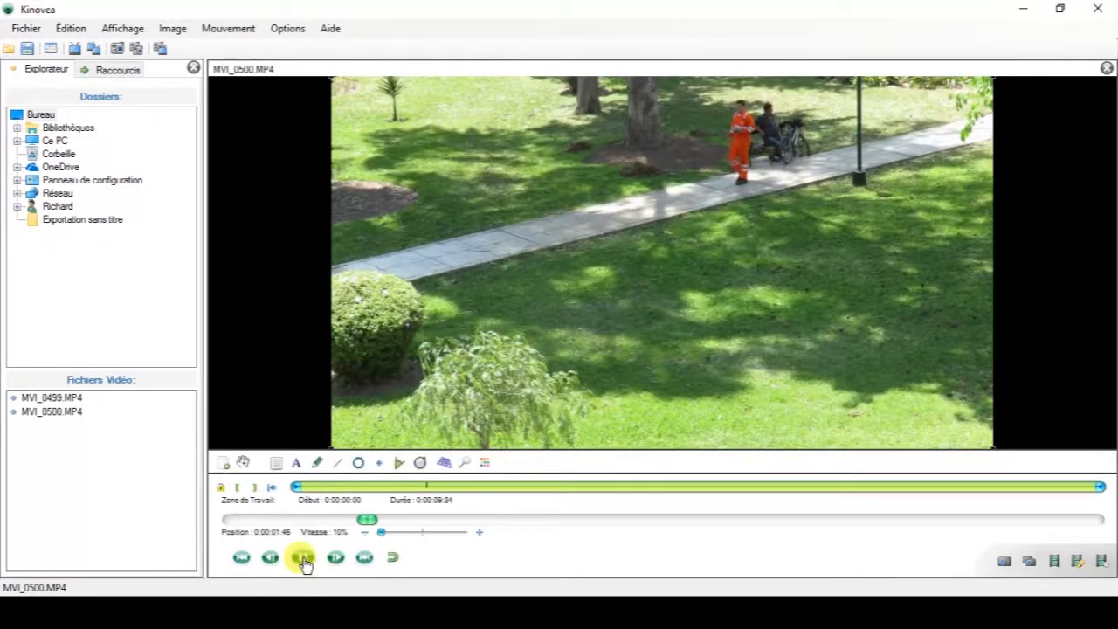
click(302, 559)
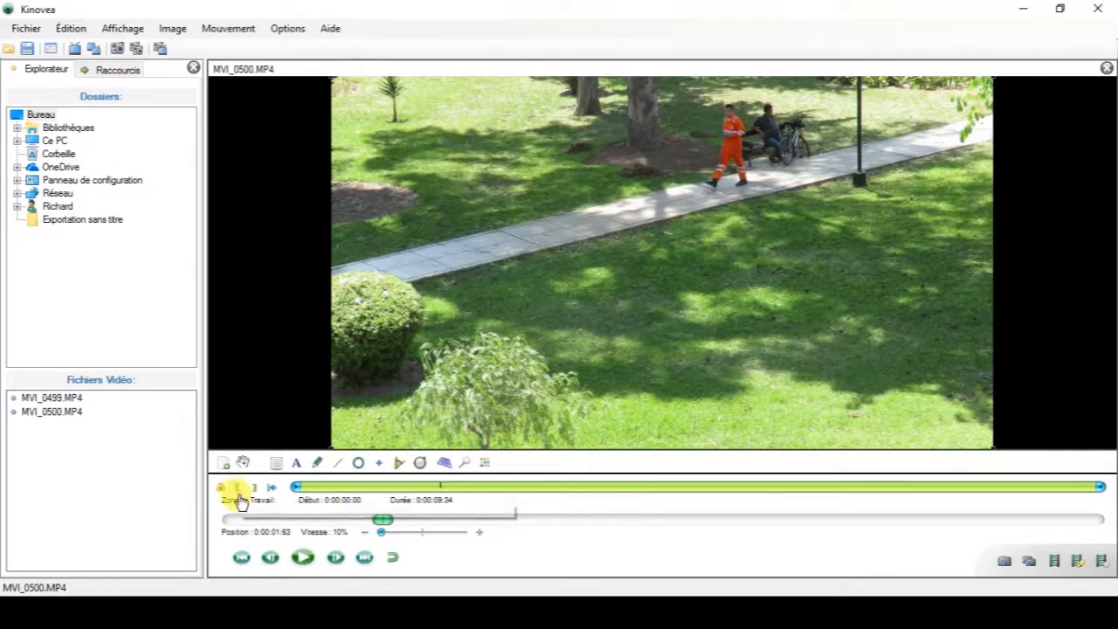
click(240, 494)
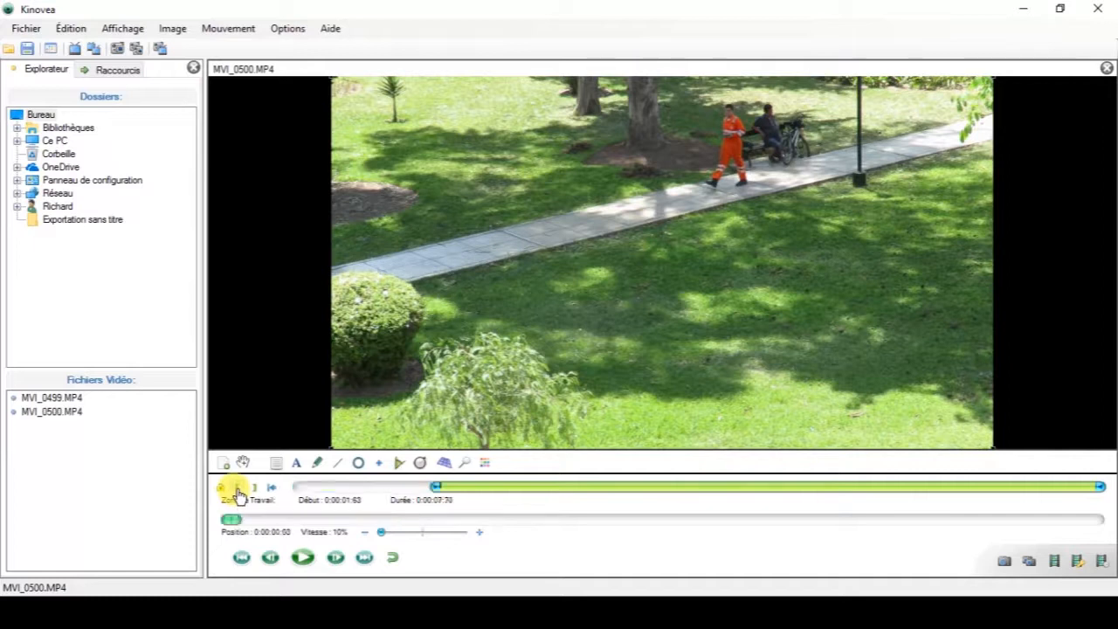
Play the video on to position 0:00:05:38 and set the working zone's end on that frame
click(306, 559)
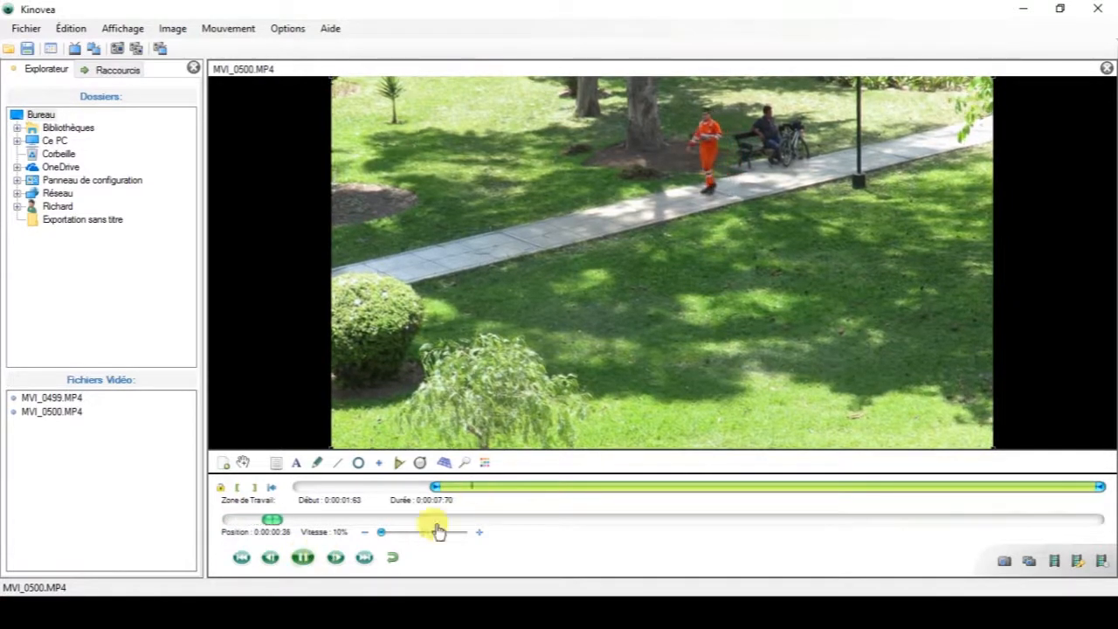
click(314, 561)
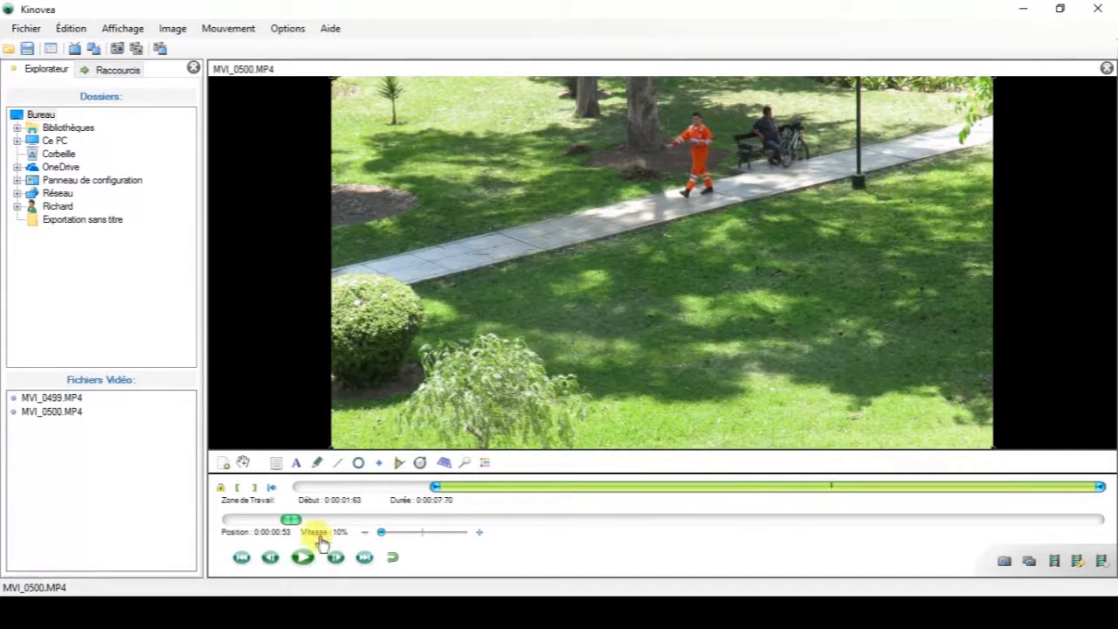
click(303, 560)
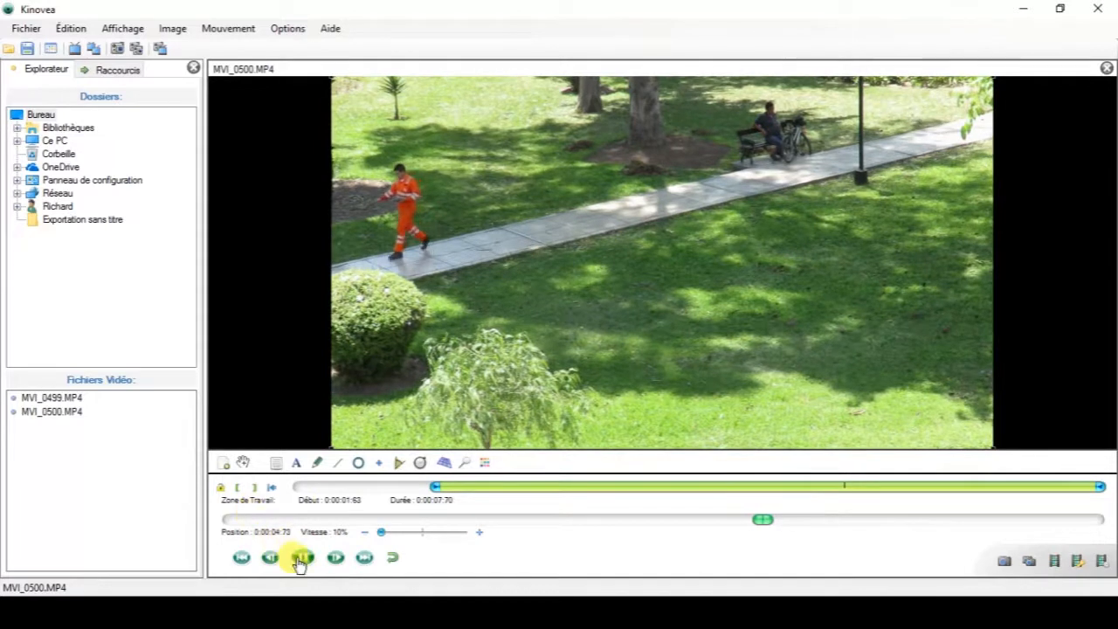
click(300, 564)
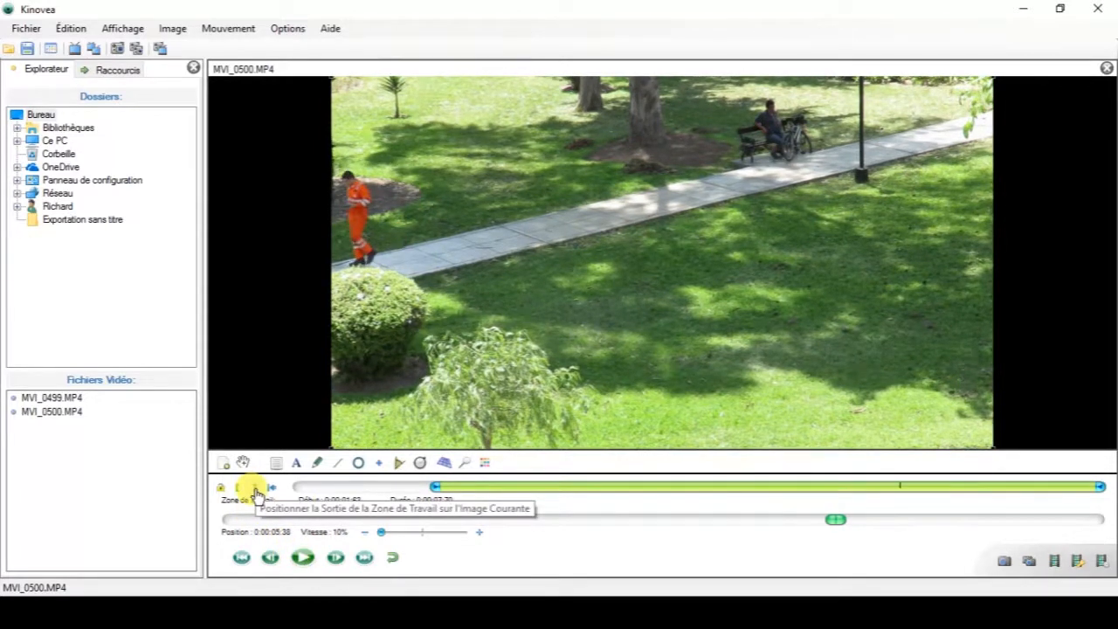
click(256, 496)
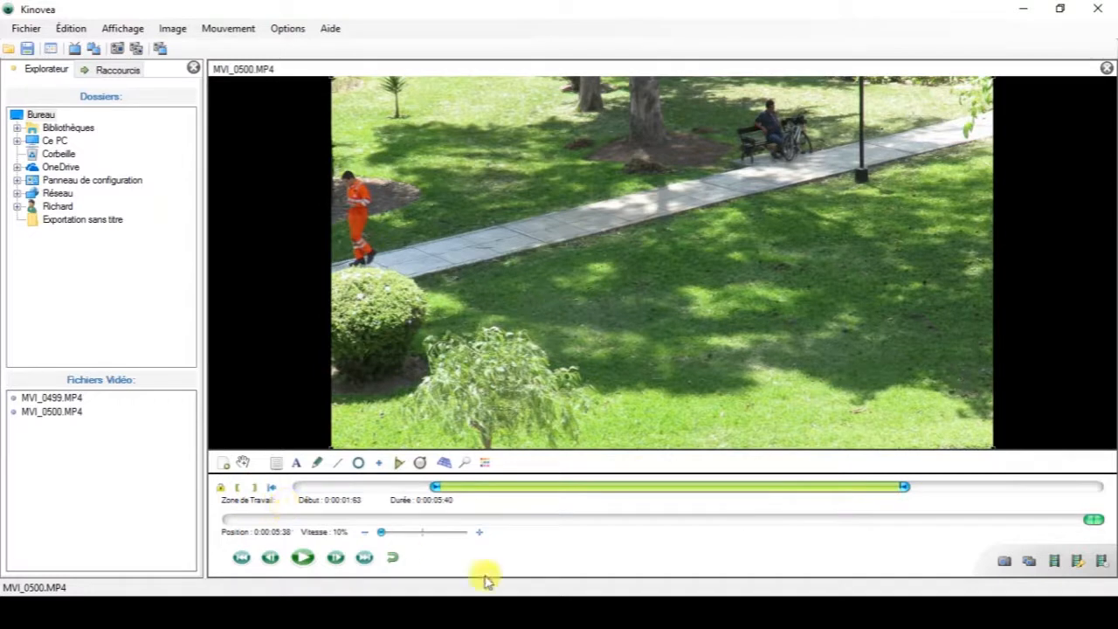
Set up an image sequence export of the working zone with one image every 74 hundredths of a second
click(1031, 568)
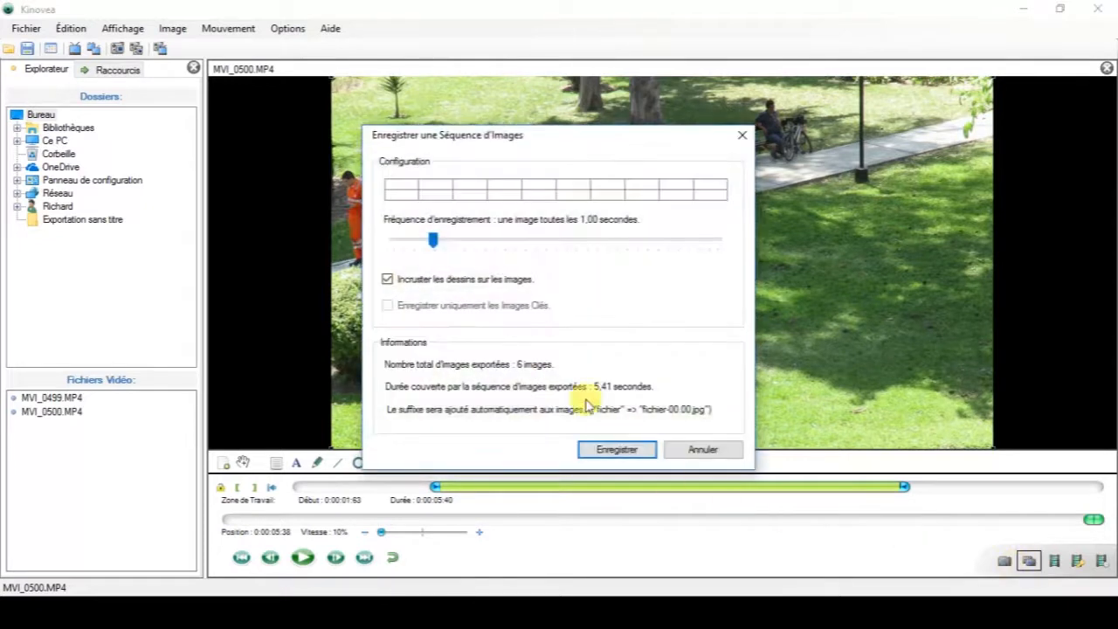
mouse_move(434, 246)
mouse_down()
mouse_move(411, 242)
mouse_move(505, 243)
mouse_move(413, 244)
mouse_move(430, 246)
mouse_up()
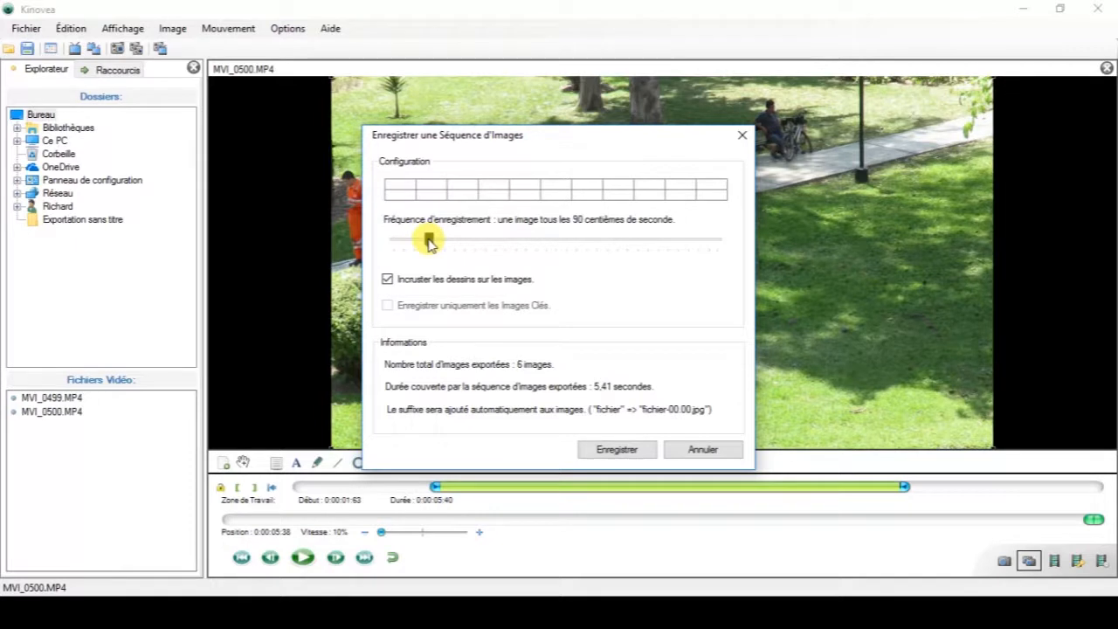
mouse_move(430, 243)
mouse_down()
mouse_move(443, 243)
mouse_move(422, 247)
mouse_up()
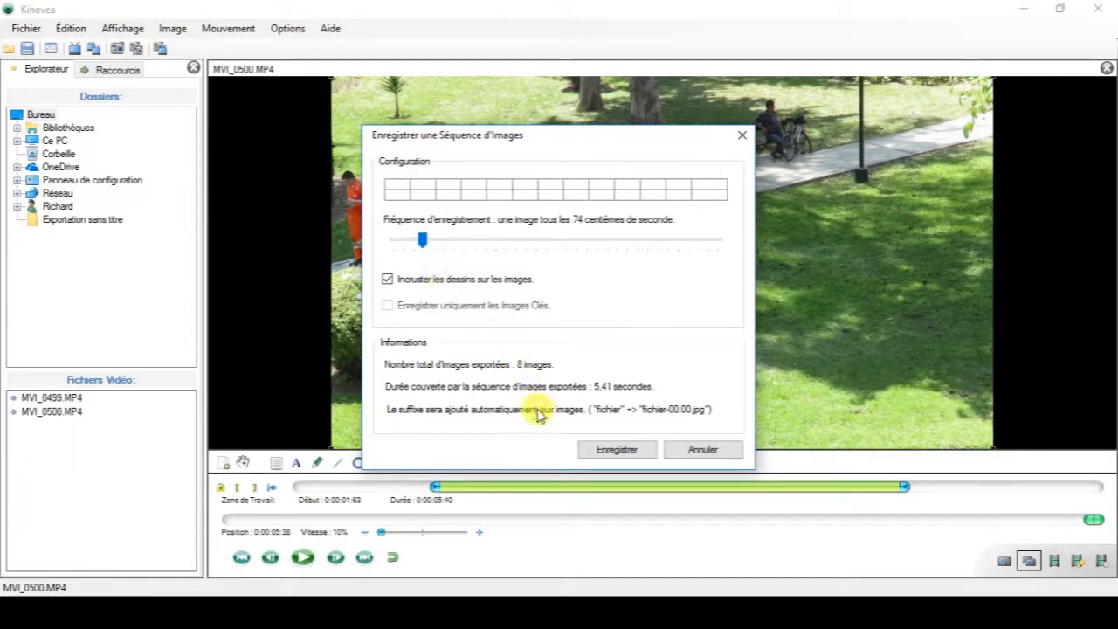
click(618, 451)
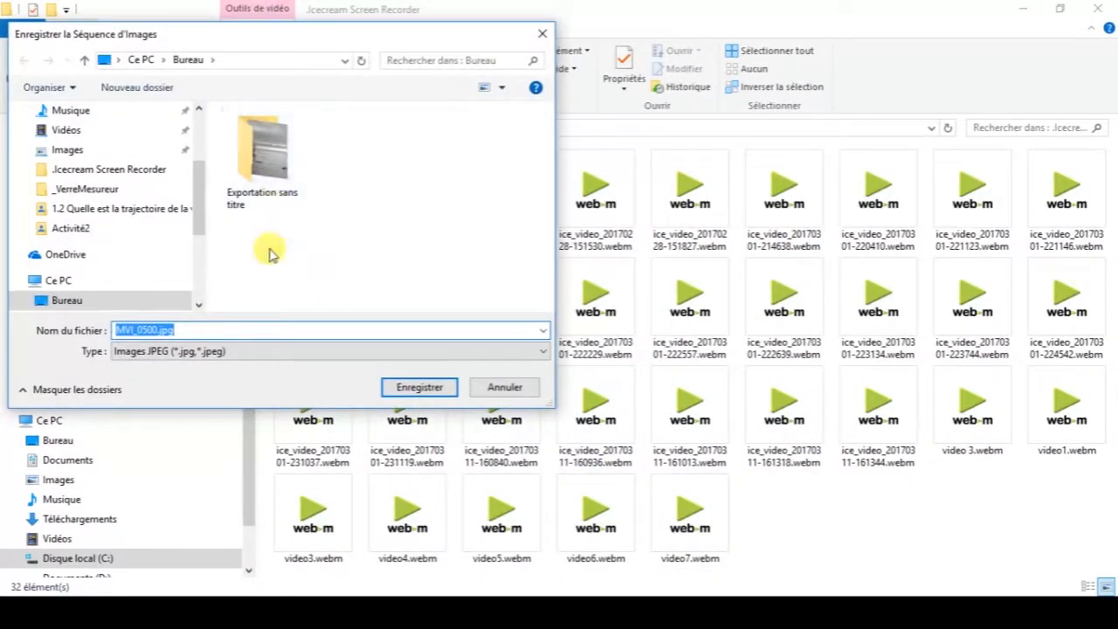
Create a folder named sequenceImages on the desktop and save the JPEG sequence in it as MVI_0500.jpg
click(144, 88)
text(sequenceImages)
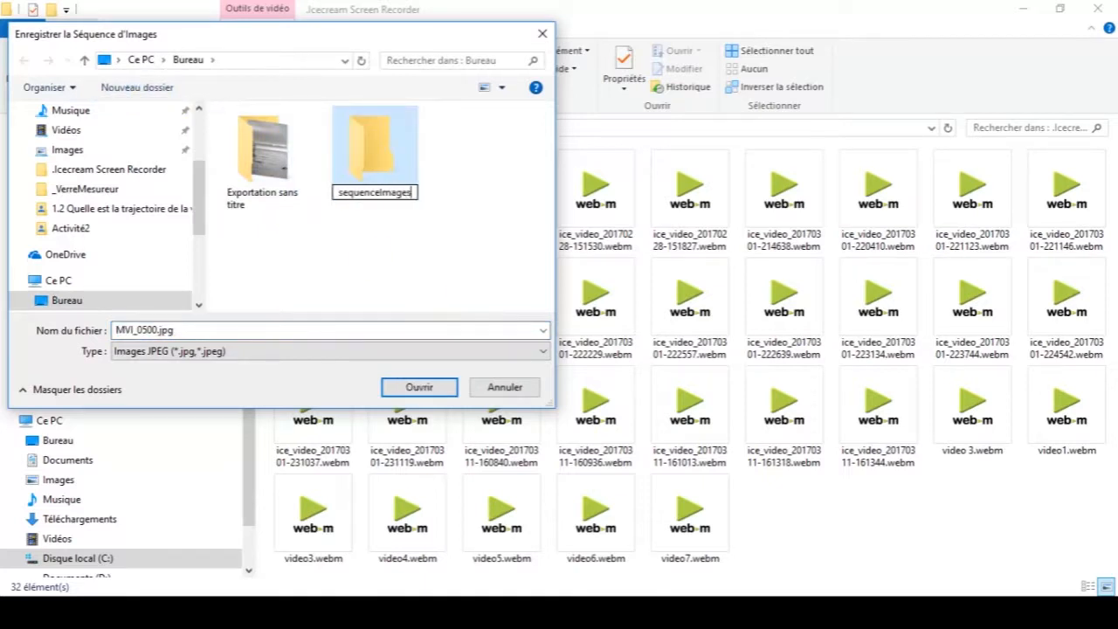
key(Return)
click(407, 382)
click(407, 382)
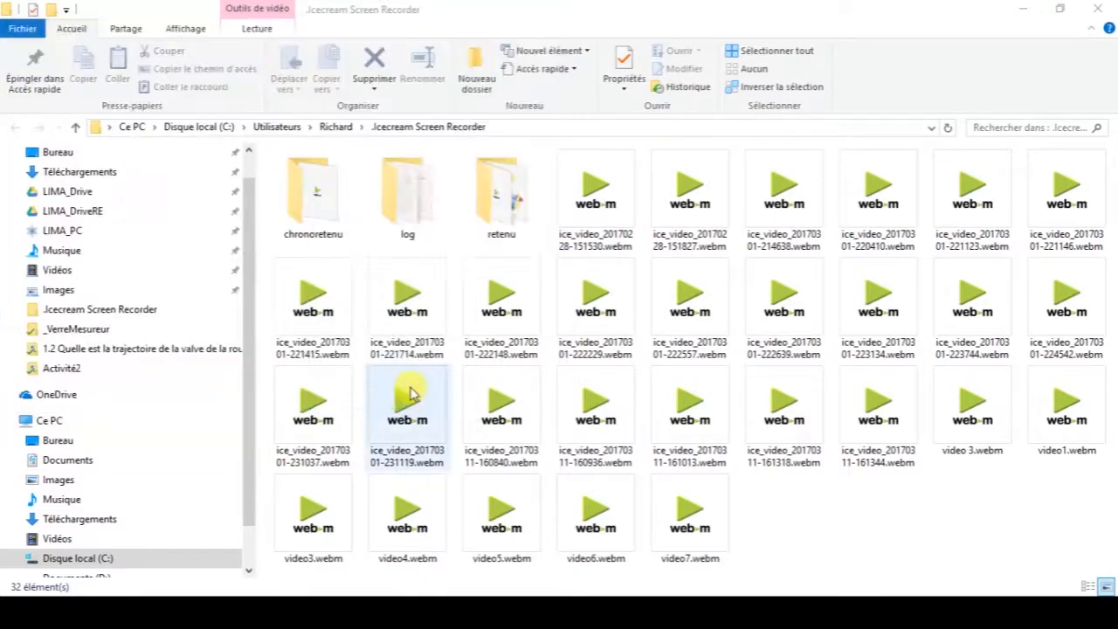
Switch to PhotoFiltre and open the first frame, MVI_0500-0.00.00.00.jpg, from the sequenceImages folder on the desktop
click(863, 613)
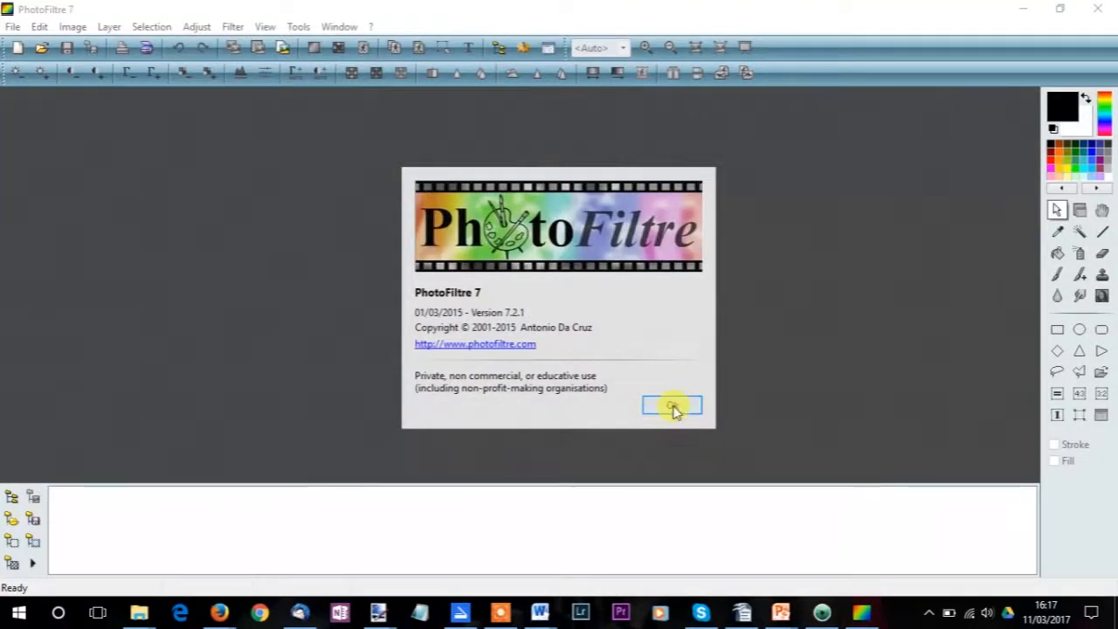
click(671, 407)
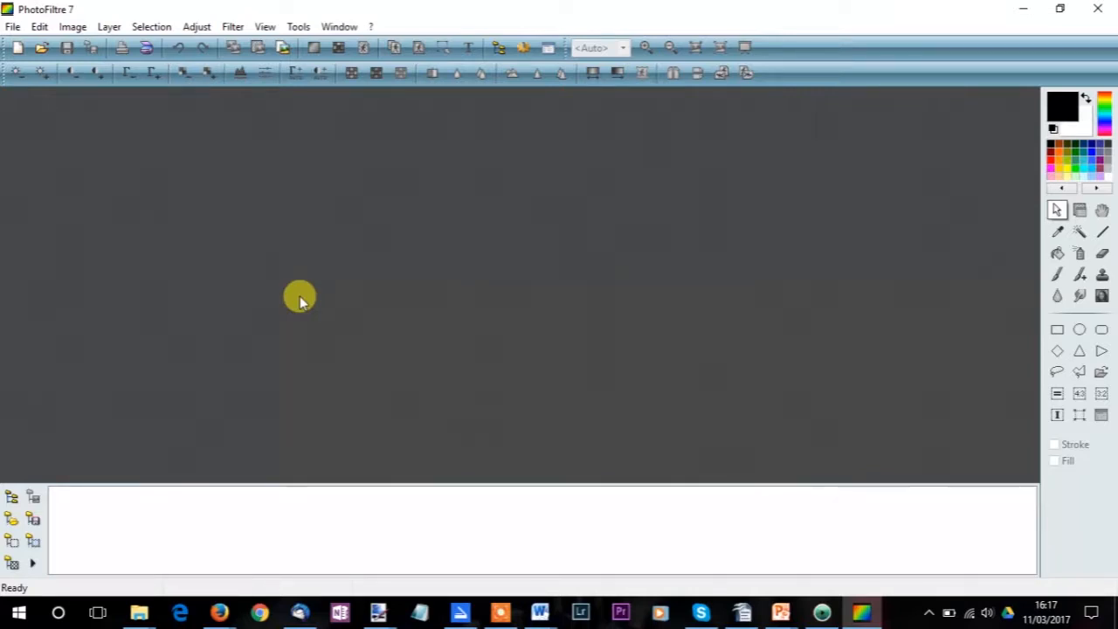
click(41, 48)
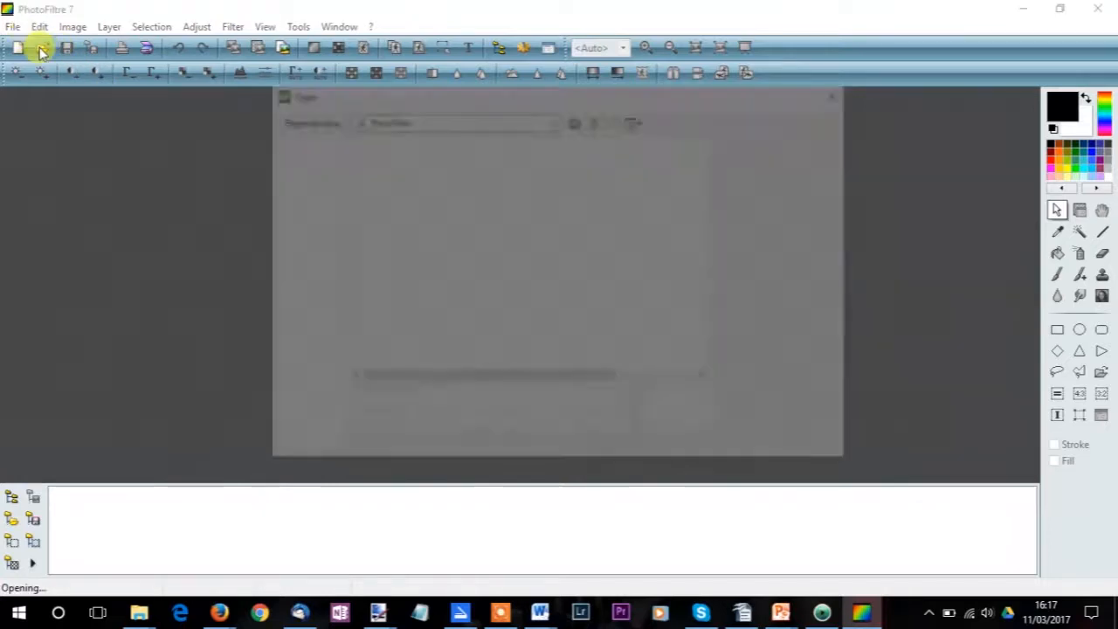
click(304, 210)
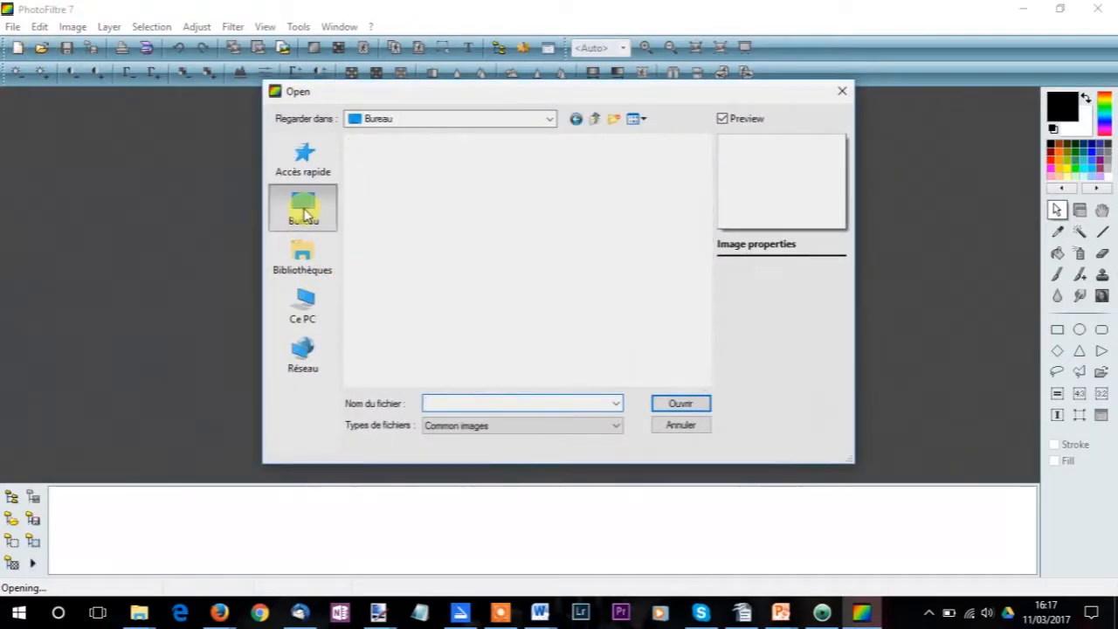
double_click(429, 289)
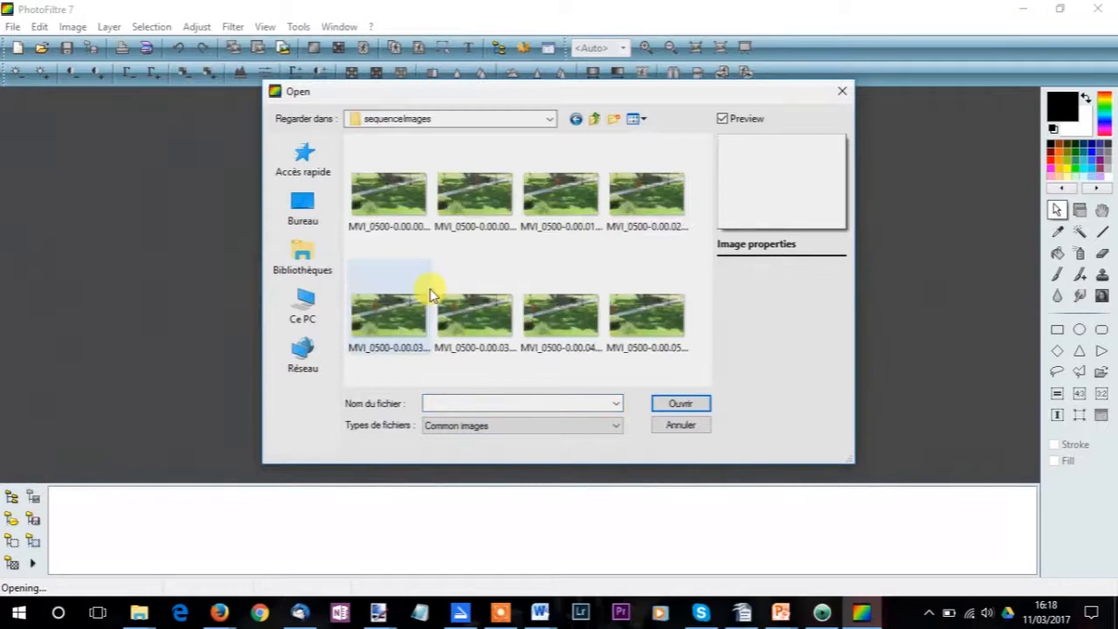
double_click(394, 198)
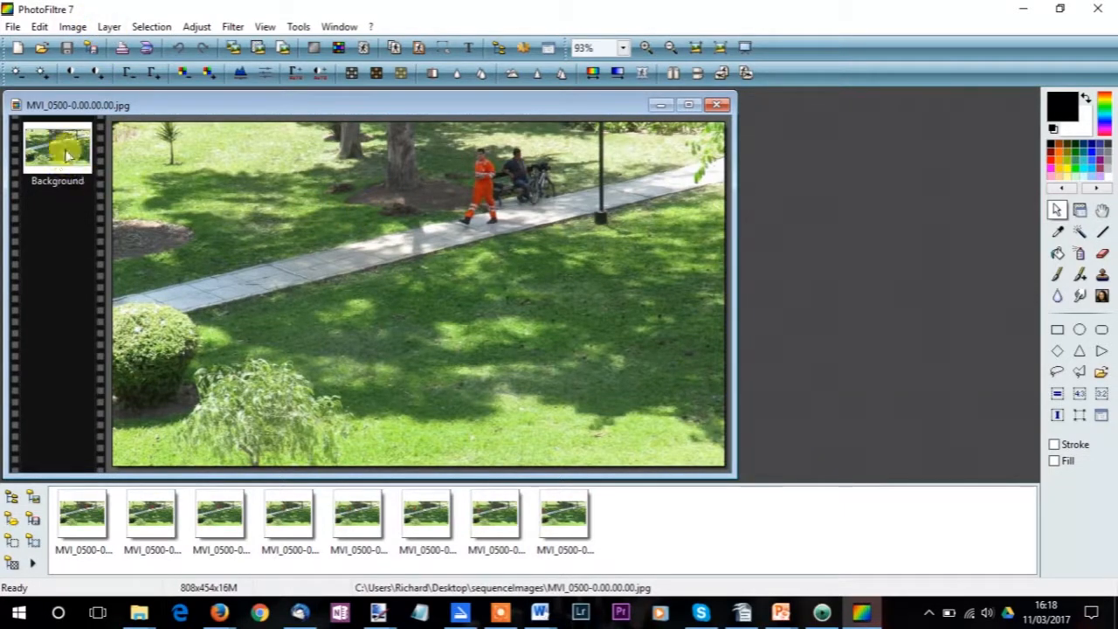
Open the second frame of the sequence as a new layer above the background
click(109, 26)
mouse_move(143, 43)
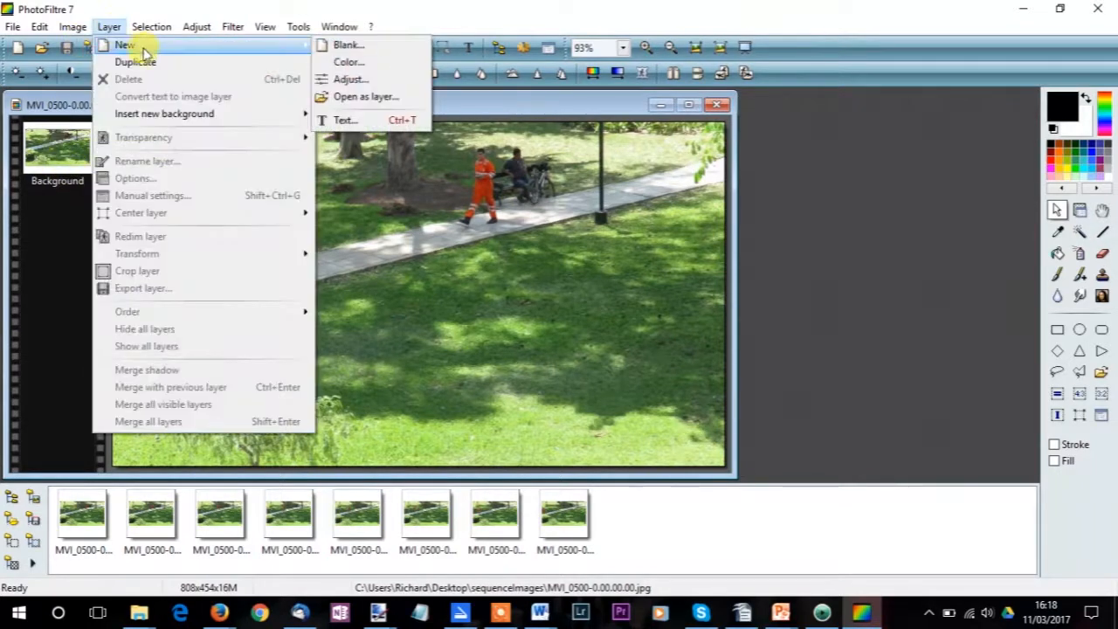
click(364, 98)
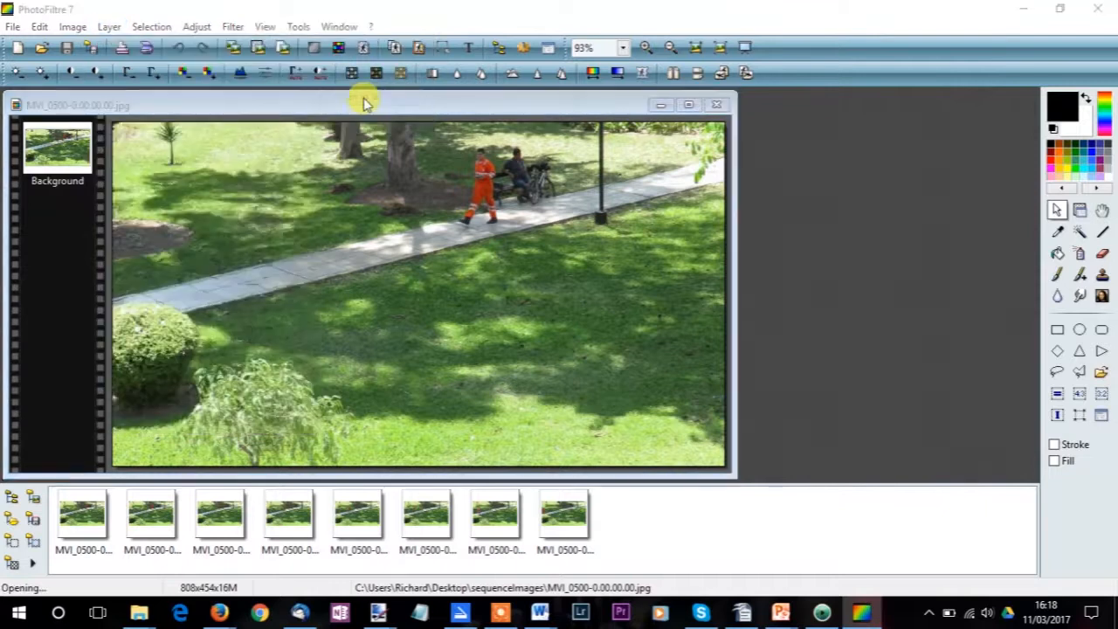
click(469, 194)
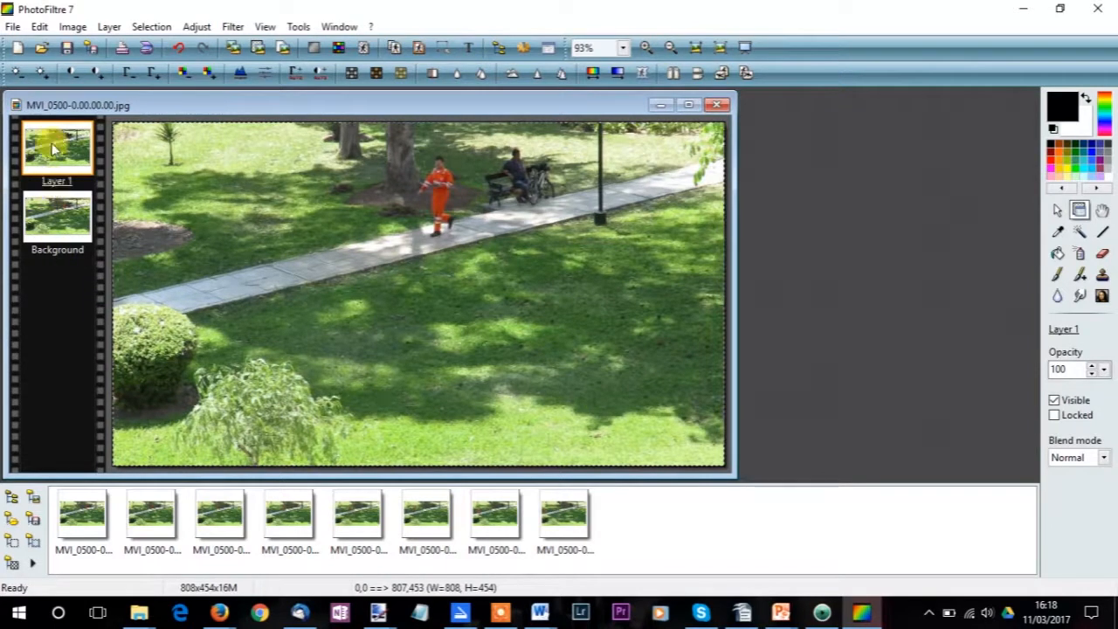
Hide Layer 1 and show it again to compare the walker's position with the background frame
right_click(44, 152)
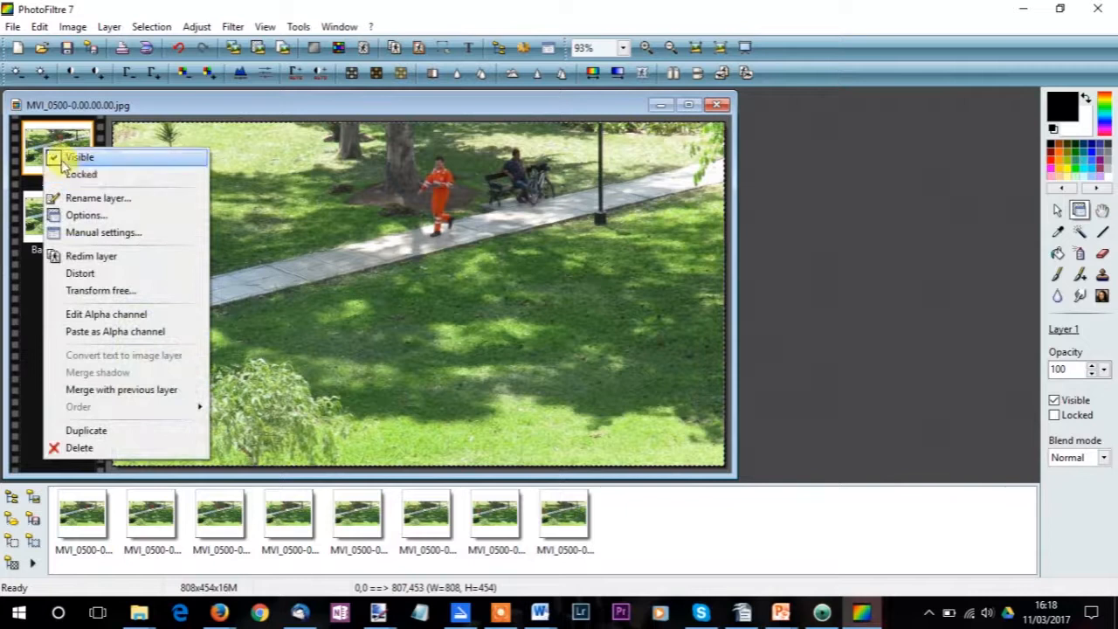
click(55, 159)
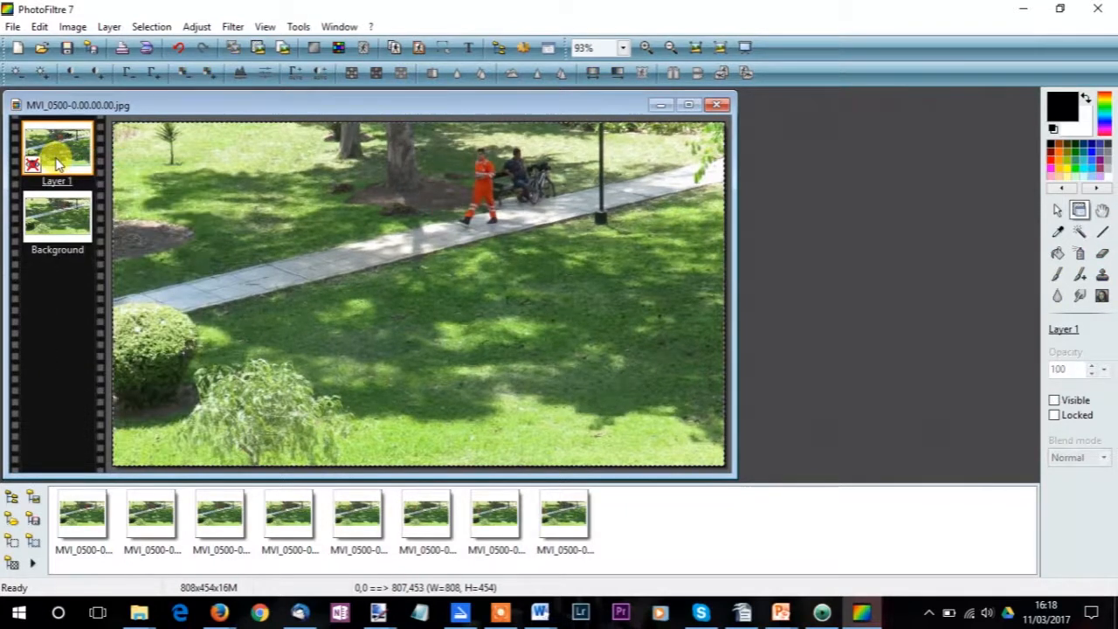
right_click(56, 156)
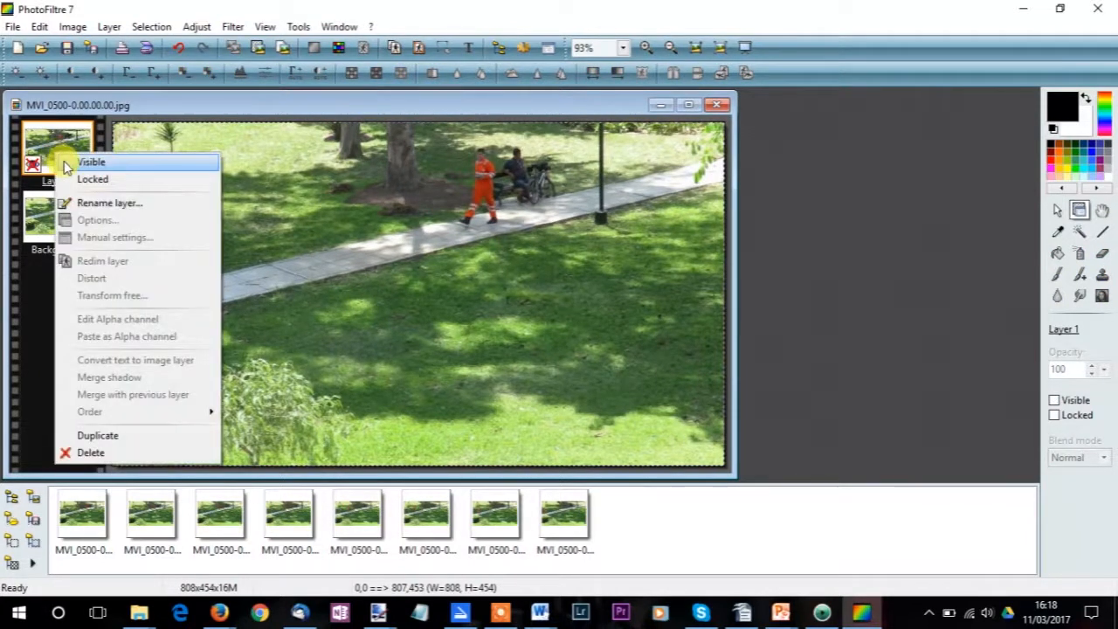
click(87, 161)
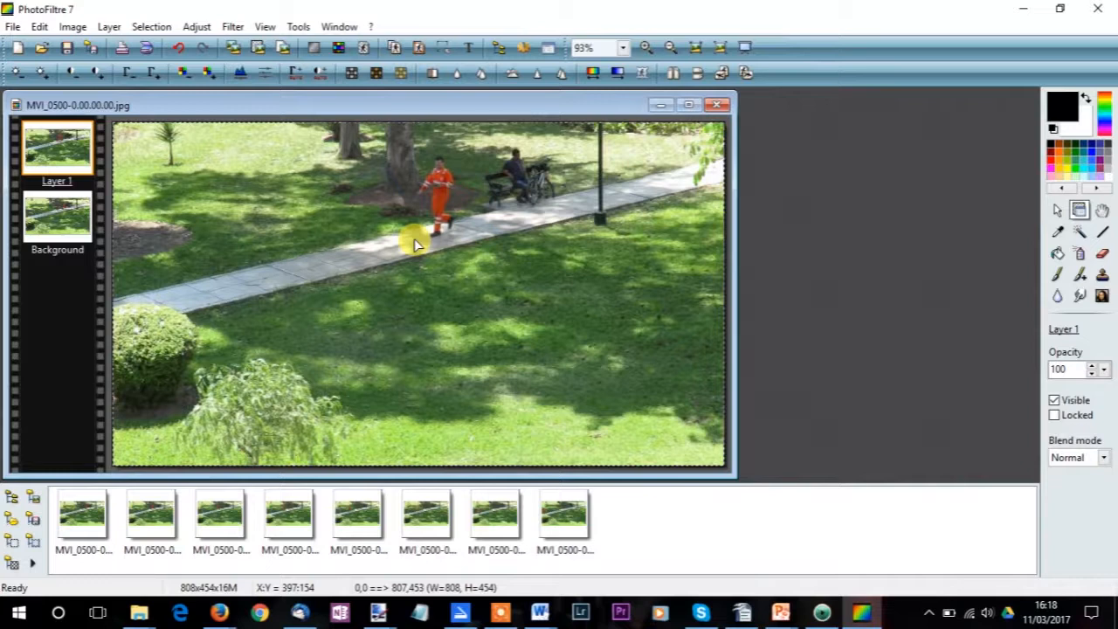
On Layer 1, cut everything outside a rectangle of about 69 by 119 pixels around the walker, using an inverted selection
click(1057, 212)
drag(413, 157, 463, 247)
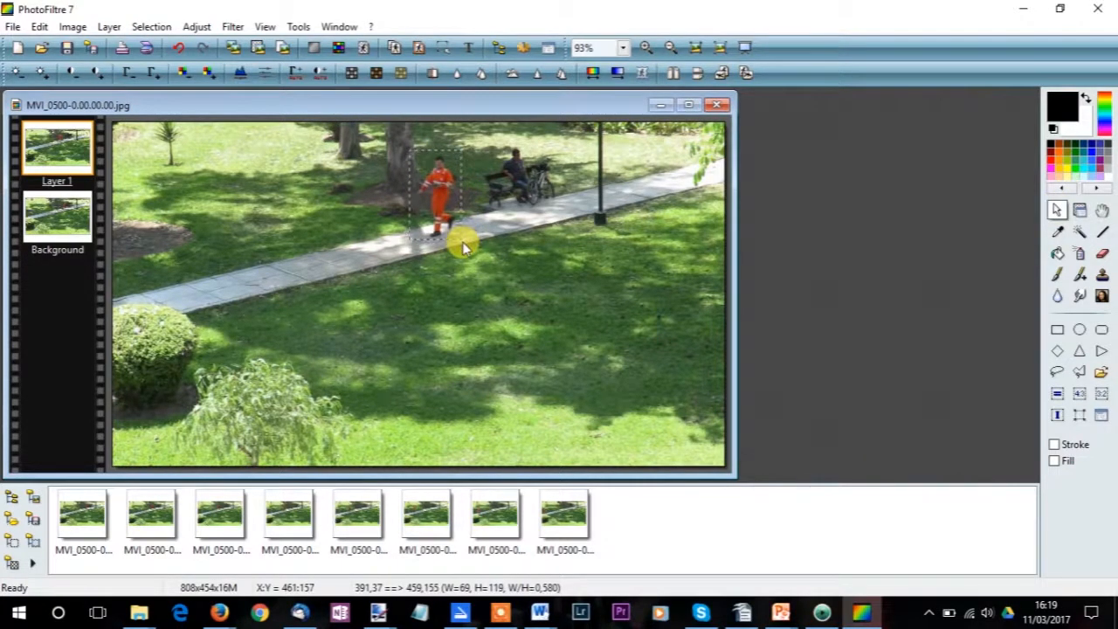
click(152, 28)
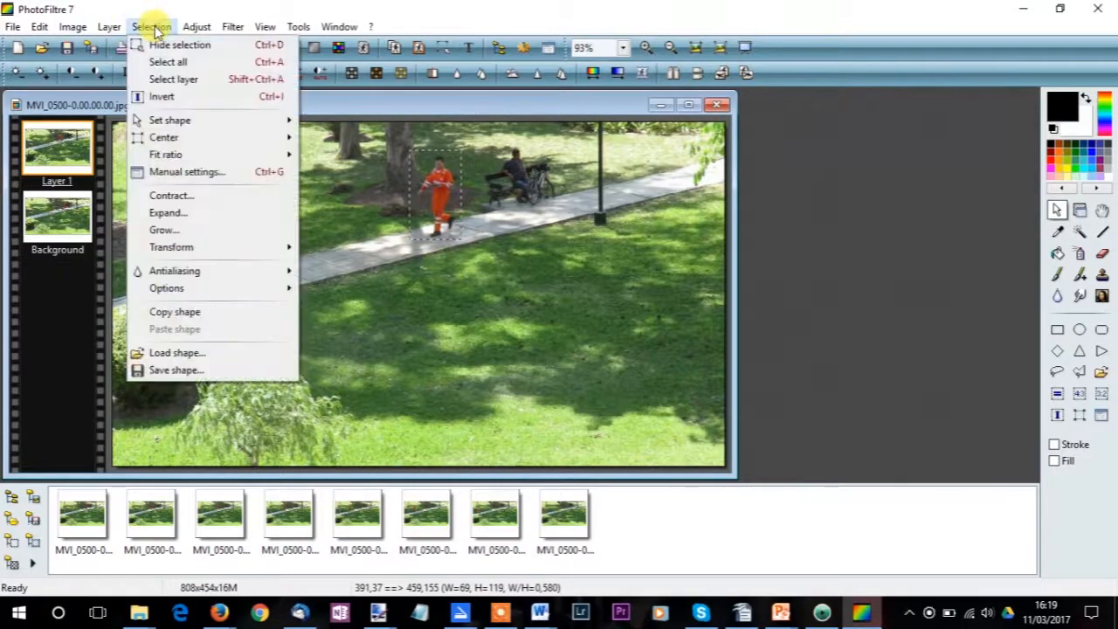
click(166, 95)
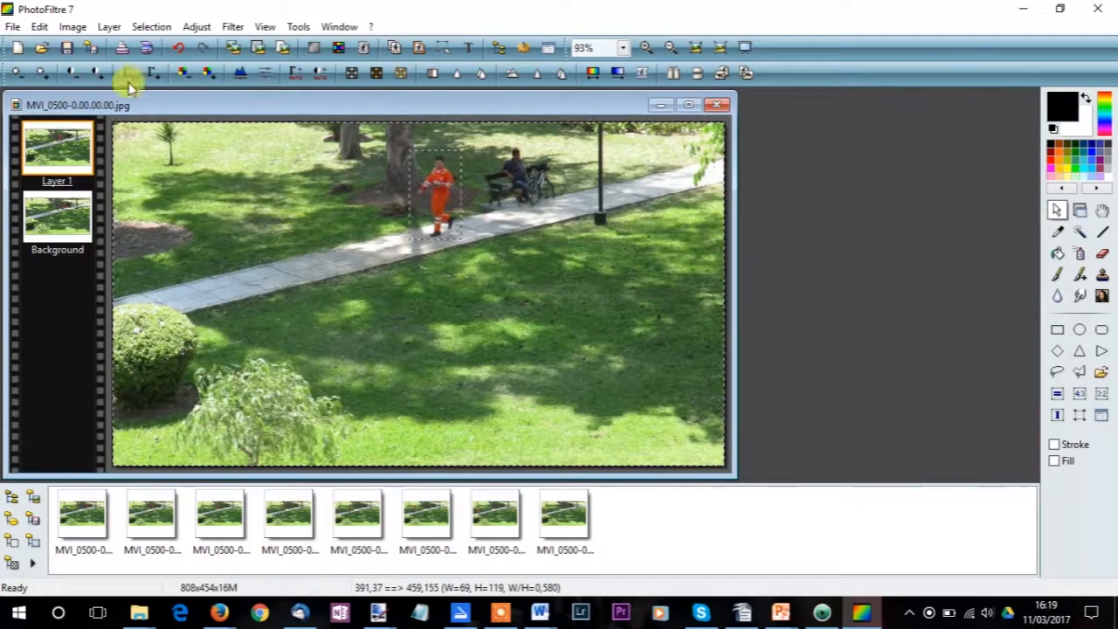
click(41, 27)
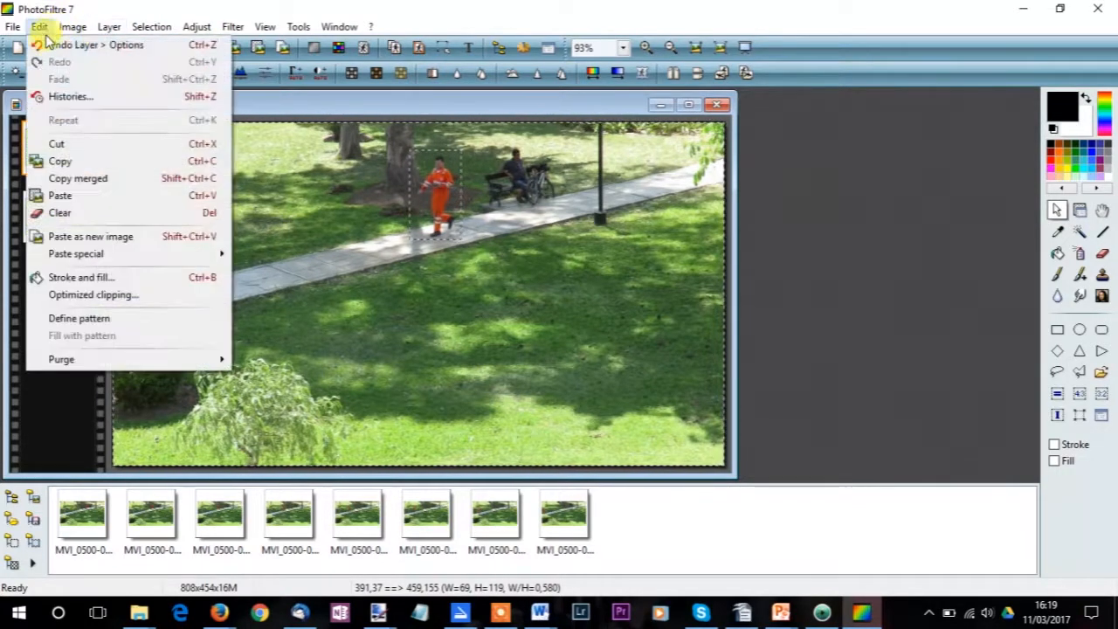
click(80, 148)
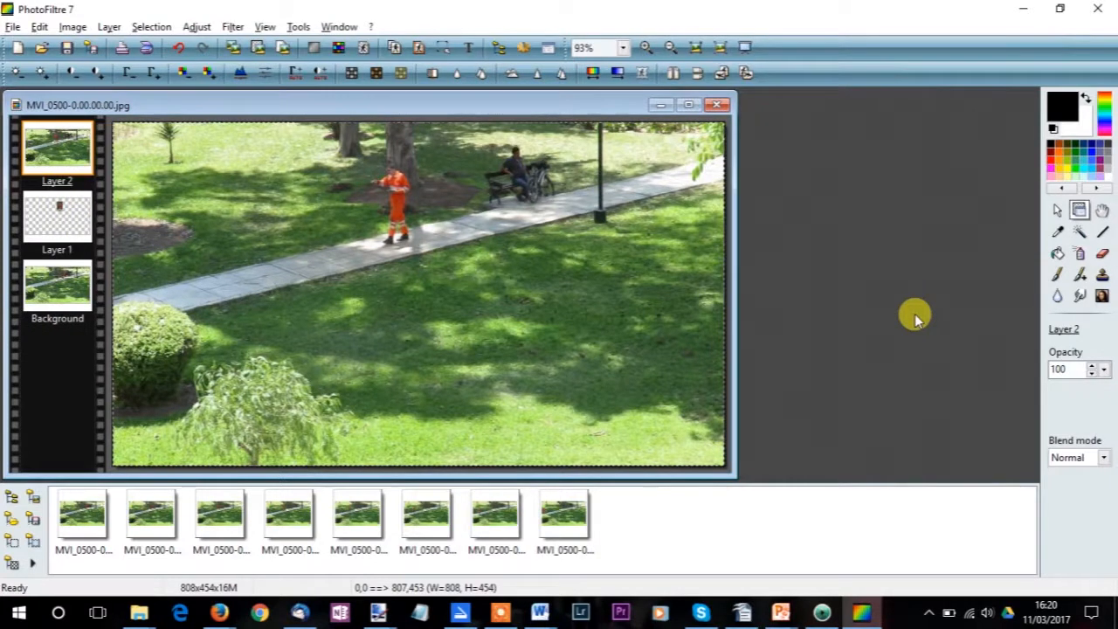
Draw a rectangular selection of about 57 by 117 pixels around the walker on Layer 2
click(1058, 212)
drag(369, 159, 411, 246)
click(153, 28)
click(160, 94)
key(Delete)
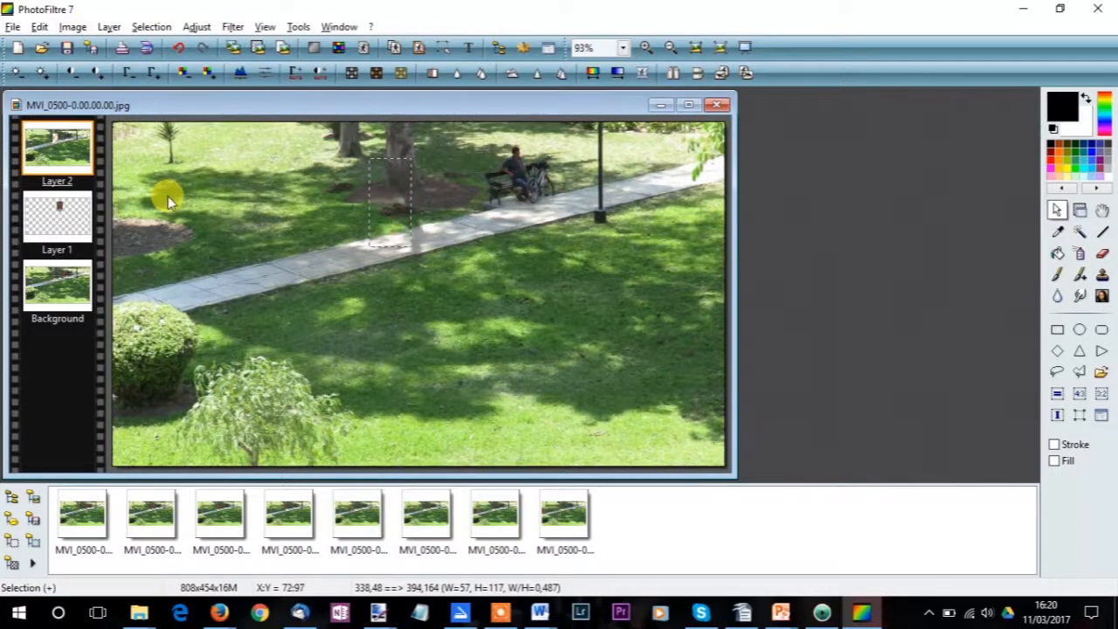
key(ctrl+z)
Invert the selection and clear everything on Layer 2 except the rectangle around the walker
click(151, 26)
click(162, 94)
key(Delete)
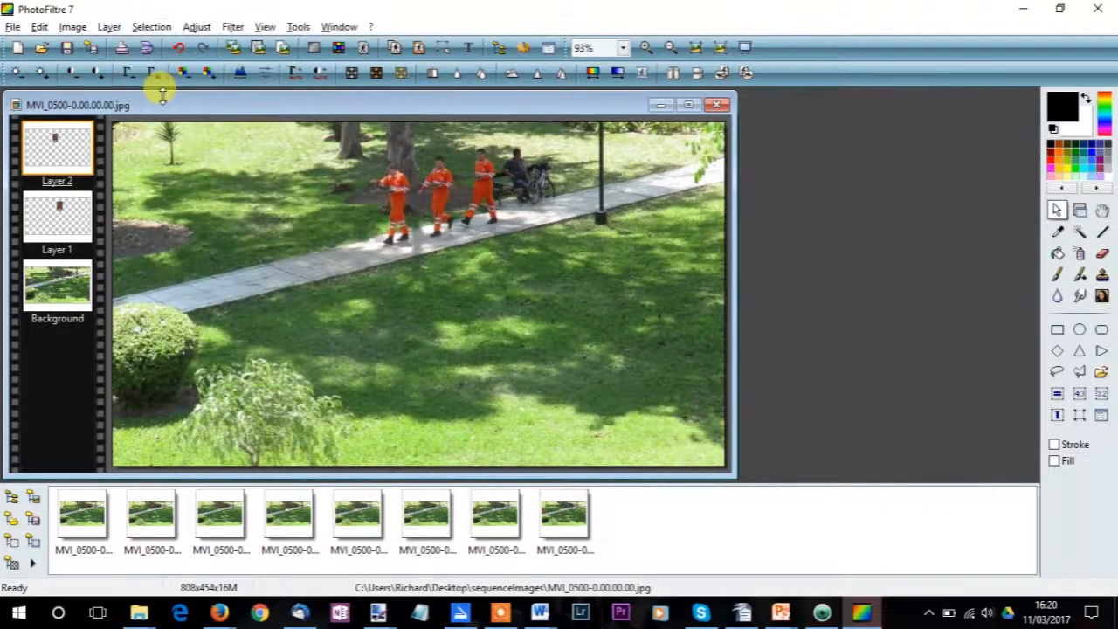
Insert the next frame from the sequenceImages folder as a new layer above Layer 2
click(110, 27)
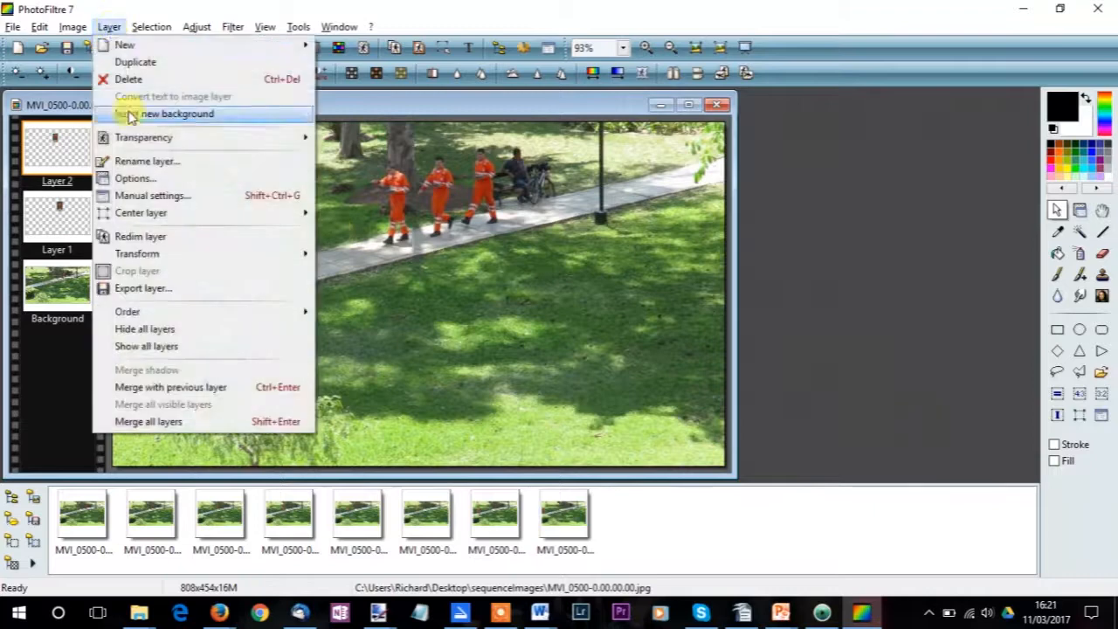
mouse_move(117, 44)
click(350, 95)
double_click(644, 184)
Select a rectangle around the walker on Layer 3, invert the selection and clear the rest of the layer
drag(323, 171, 379, 260)
click(152, 27)
click(178, 92)
click(146, 28)
click(160, 94)
key(Delete)
Add the following frames as layers up to Layer 6, clearing everything outside the walker, with a rectangle of about 46 by 105 pixels on Layer 6
click(151, 27)
mouse_move(109, 27)
click(363, 98)
double_click(724, 243)
key(Delete)
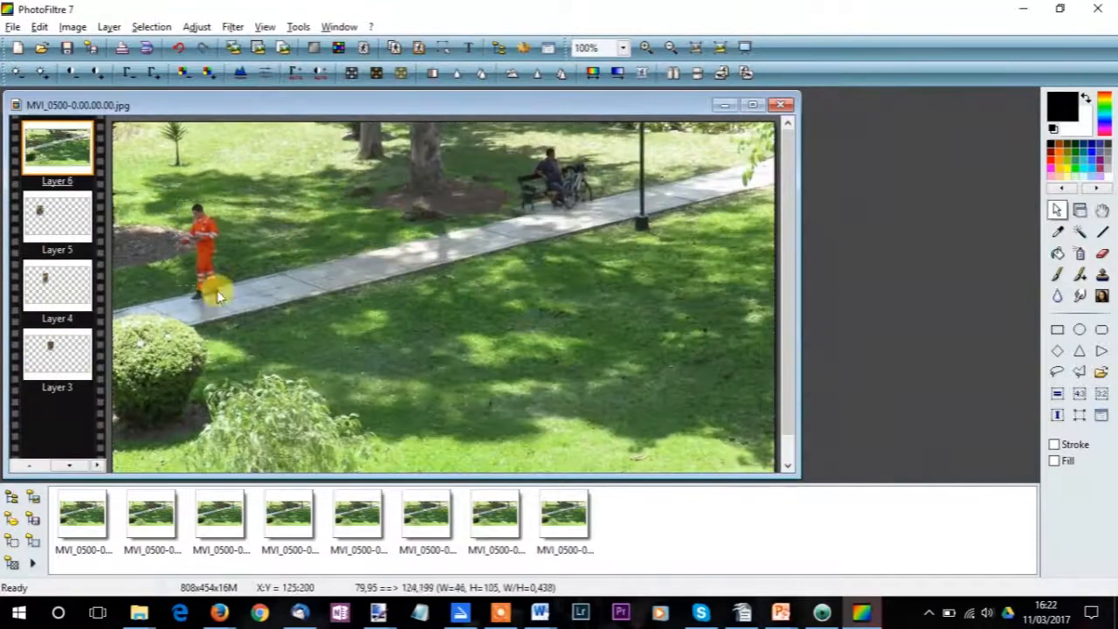
key(Delete)
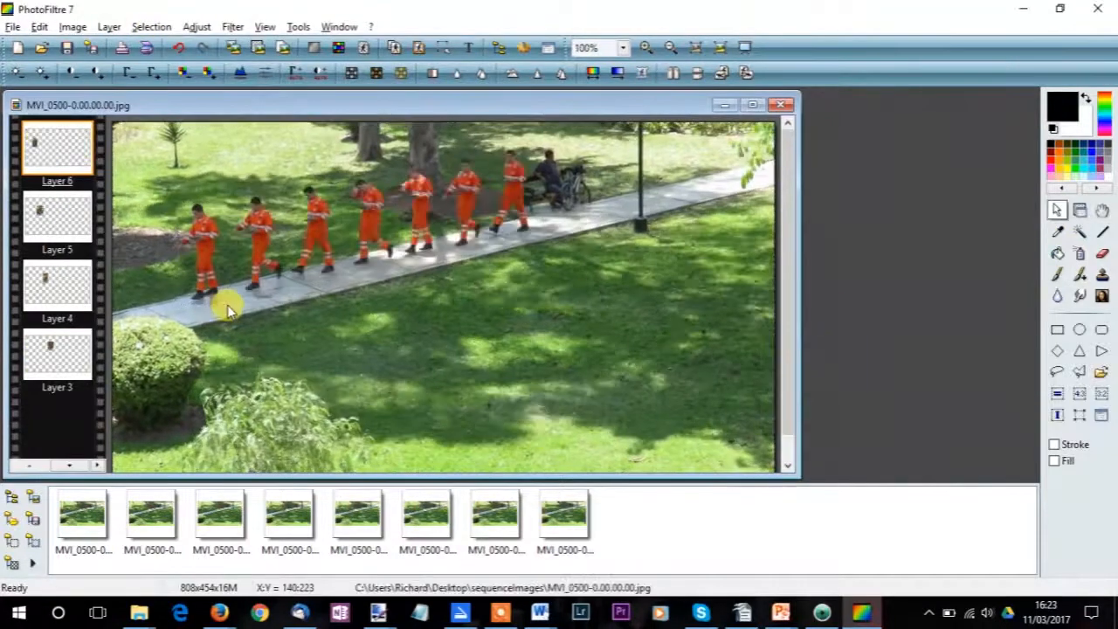
Insert the last frame of the sequence as Layer 7 and clear everything outside a rectangle around the walker
click(109, 27)
mouse_move(117, 45)
click(357, 94)
double_click(631, 312)
click(1058, 210)
drag(123, 208, 188, 317)
key(Delete)
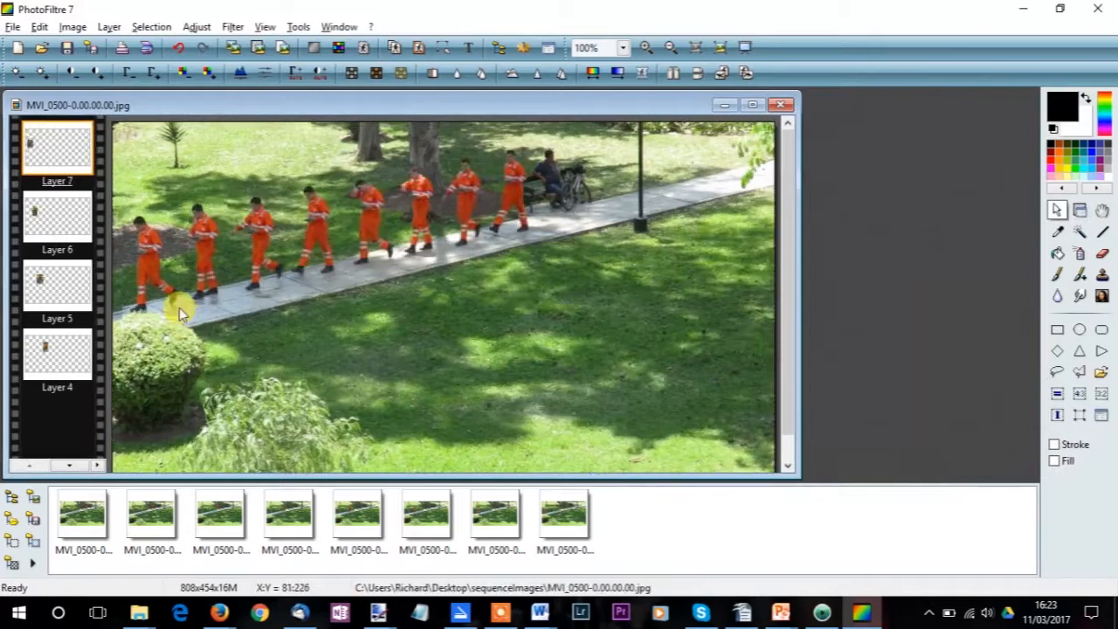
Save the composite in the sequenceImages folder as a JPEG named chronophotographie, with standard encoding and compression 90
click(13, 27)
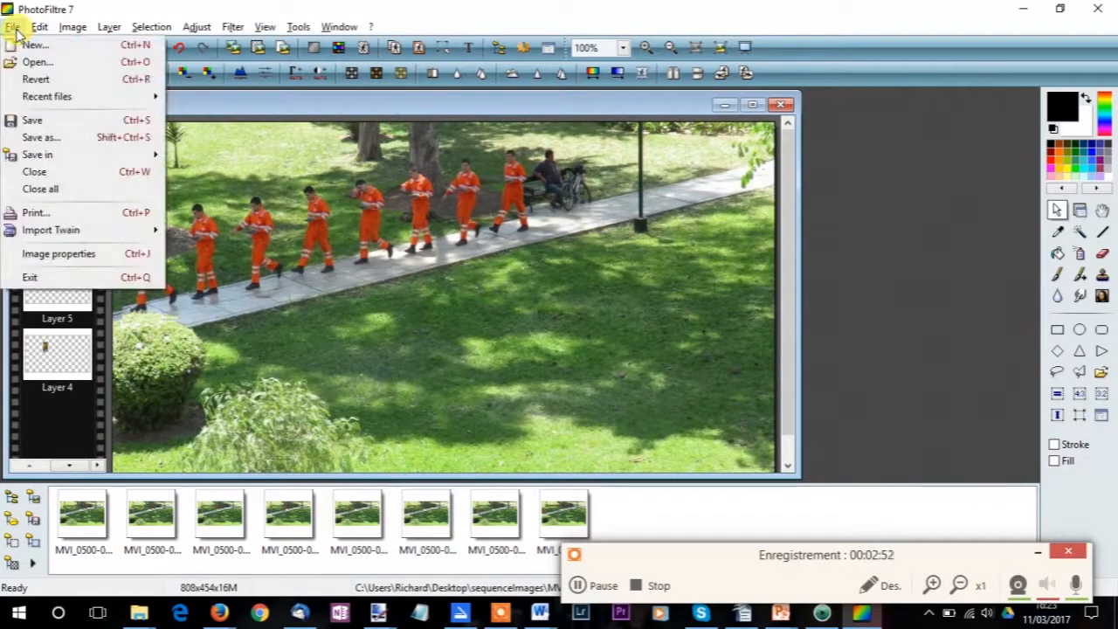
click(46, 141)
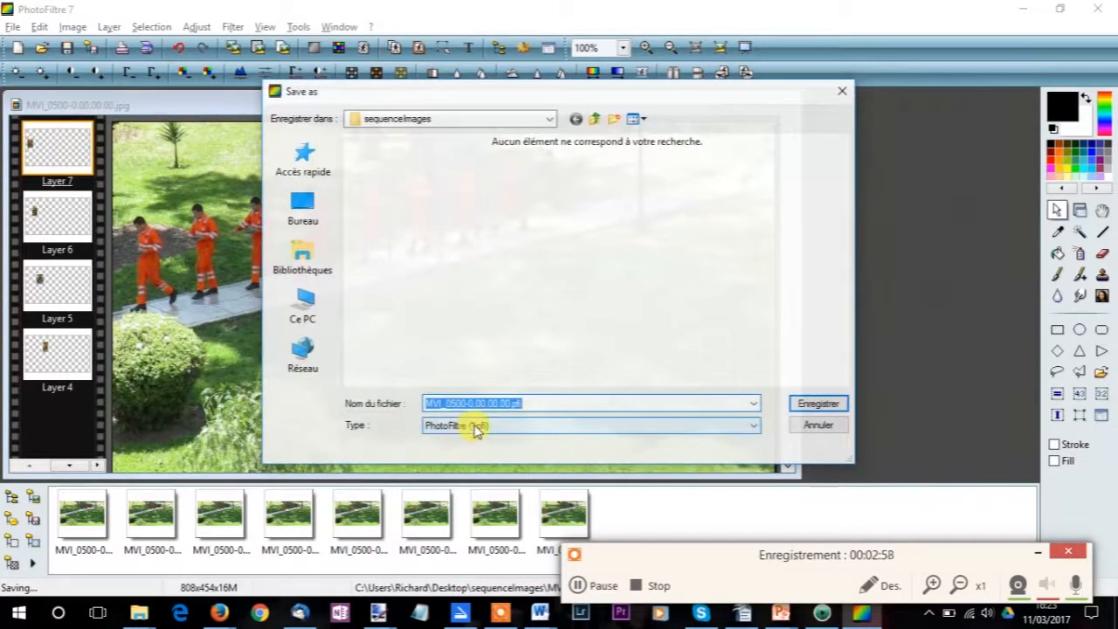
click(474, 425)
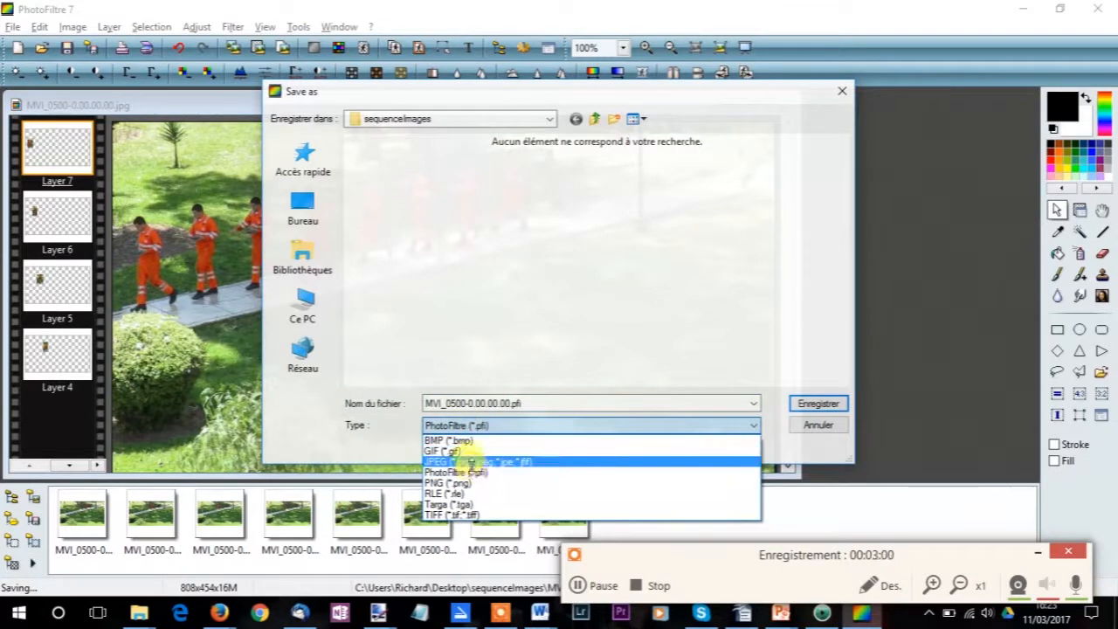
click(476, 462)
double_click(539, 406)
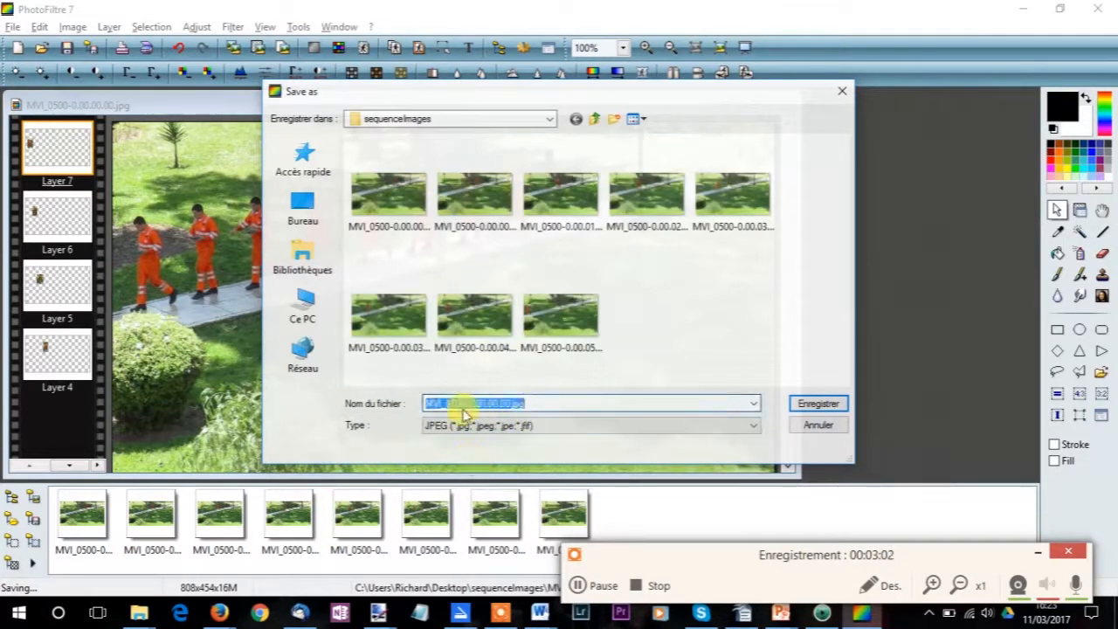
text(chrono)
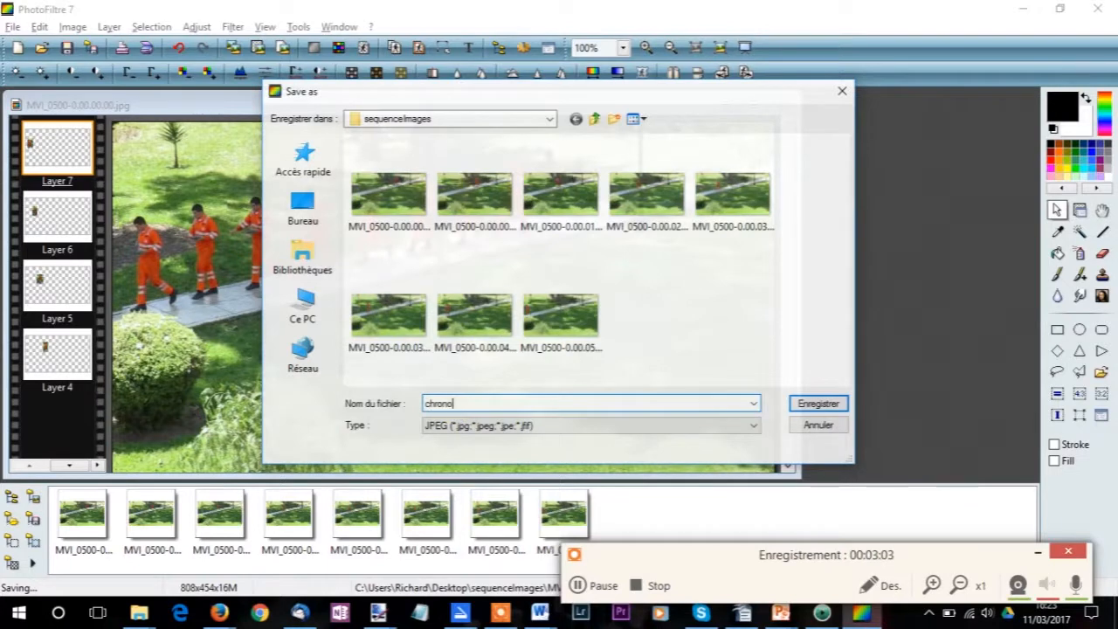
text(photologihie)
click(815, 404)
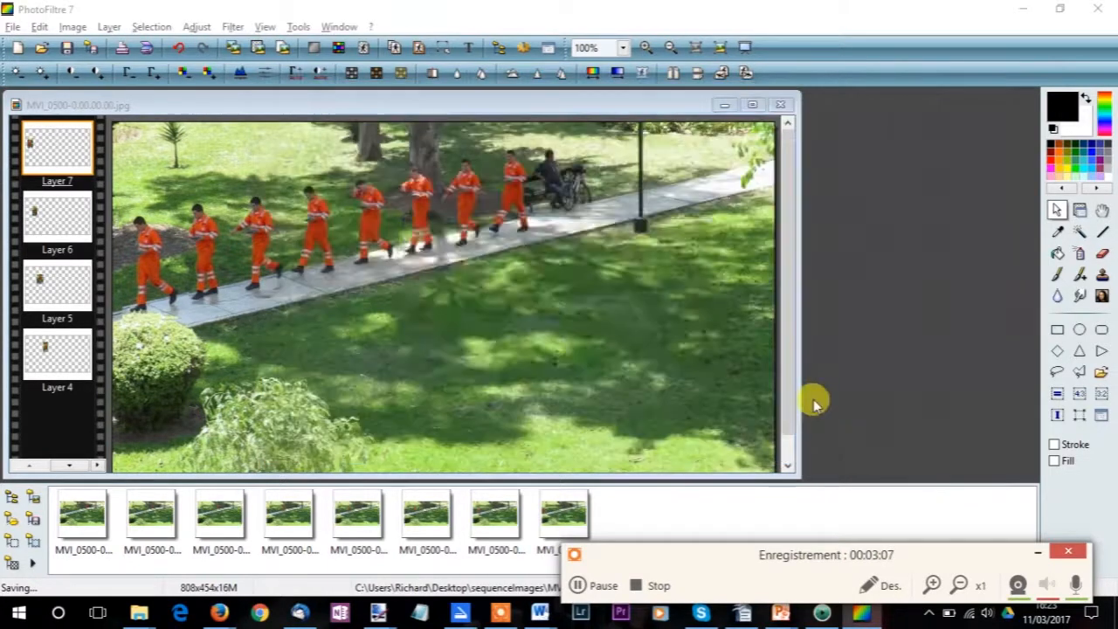
click(602, 352)
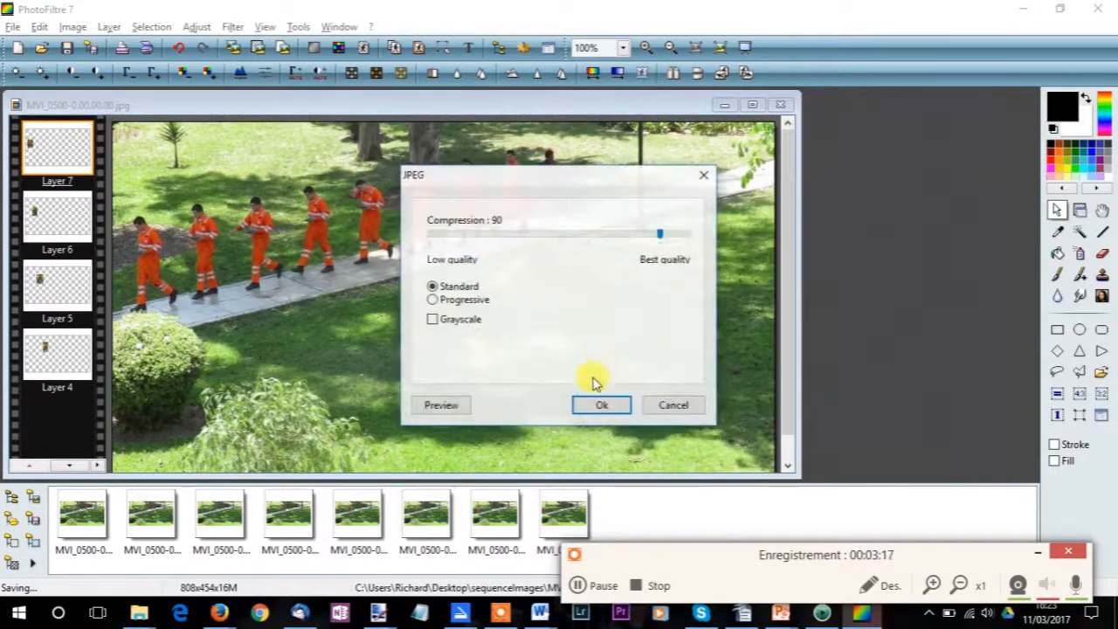
click(600, 407)
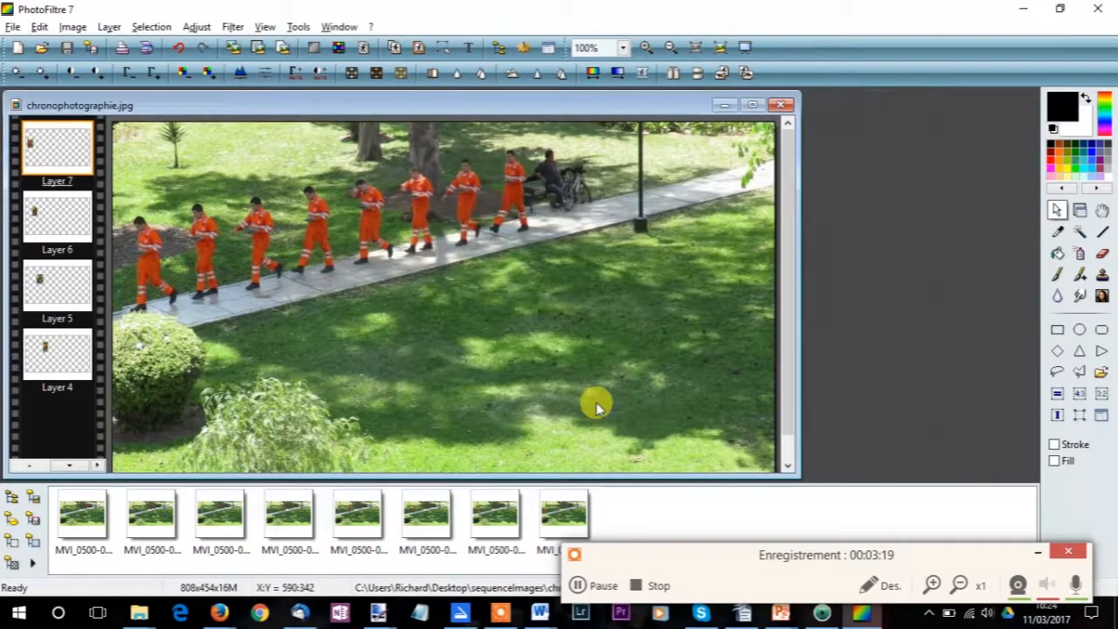